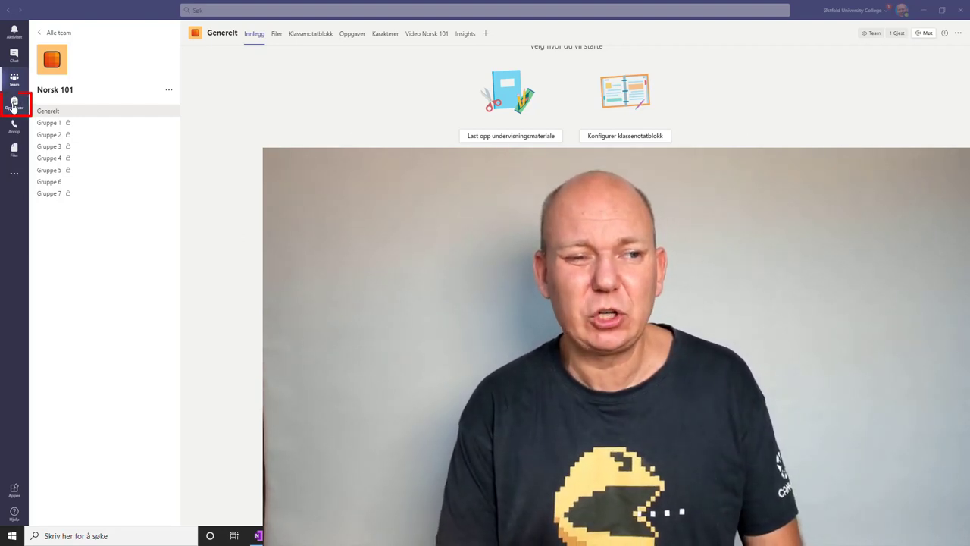
- Create a new assignment in the Norsk 101 team titled "Vurdering av presentasjon", with instructions for a presentation on flipped classroom
click(356, 38)
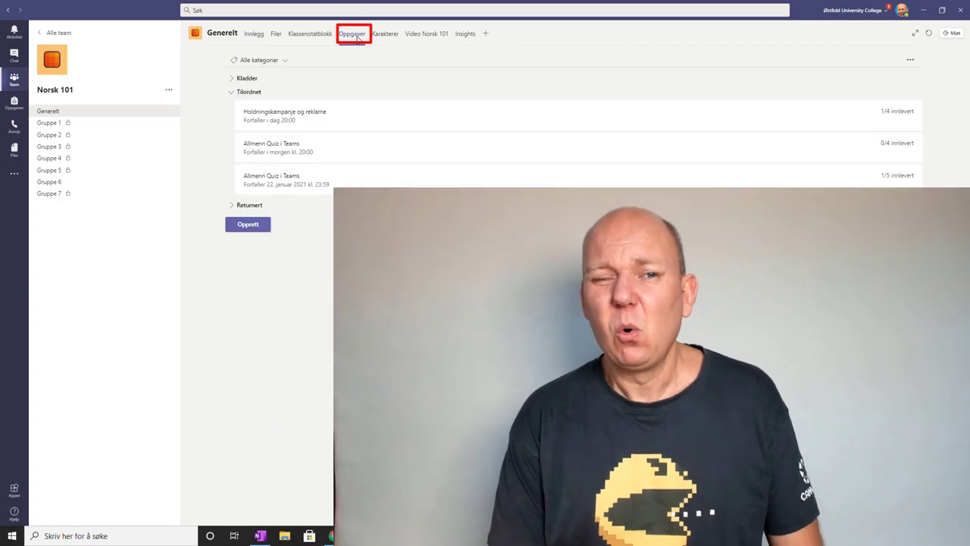
click(253, 225)
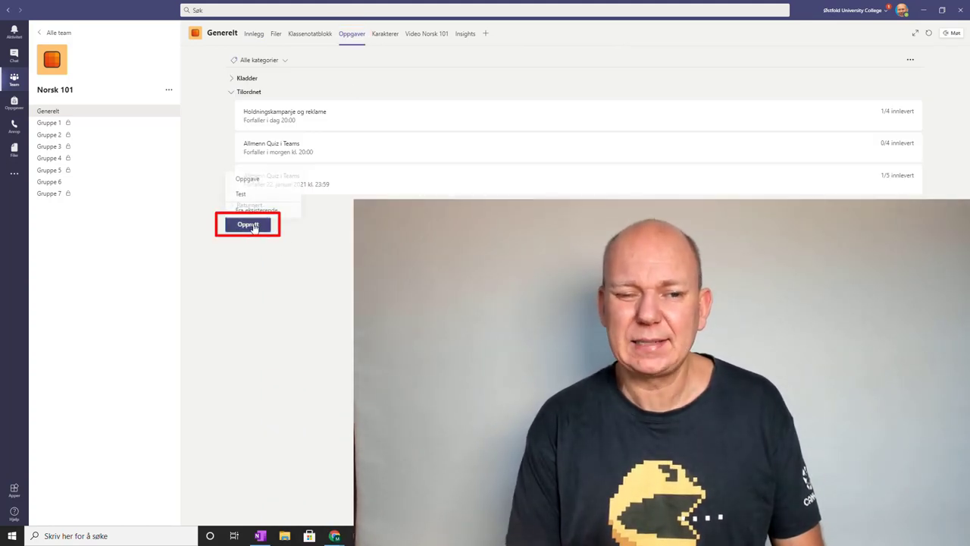
click(274, 179)
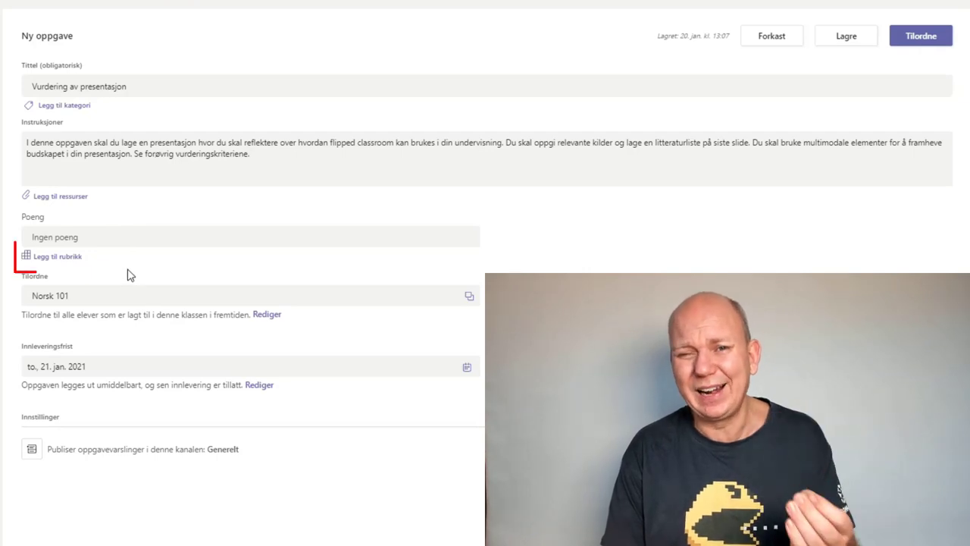
- Start a new rubric titled "Vurdering av presentasjon" and rename its second and third levels "Veldig bra" and "Bra"
click(75, 259)
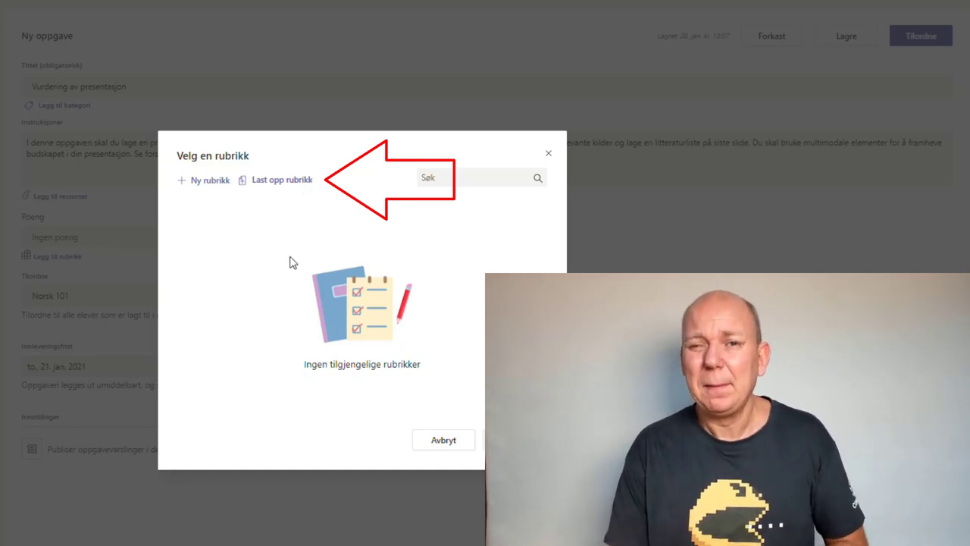
click(211, 186)
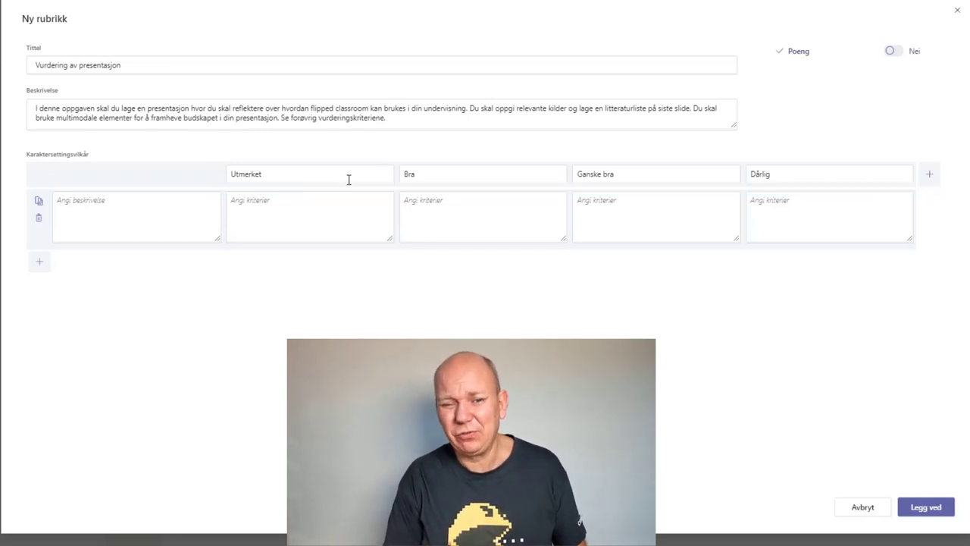
click(407, 175)
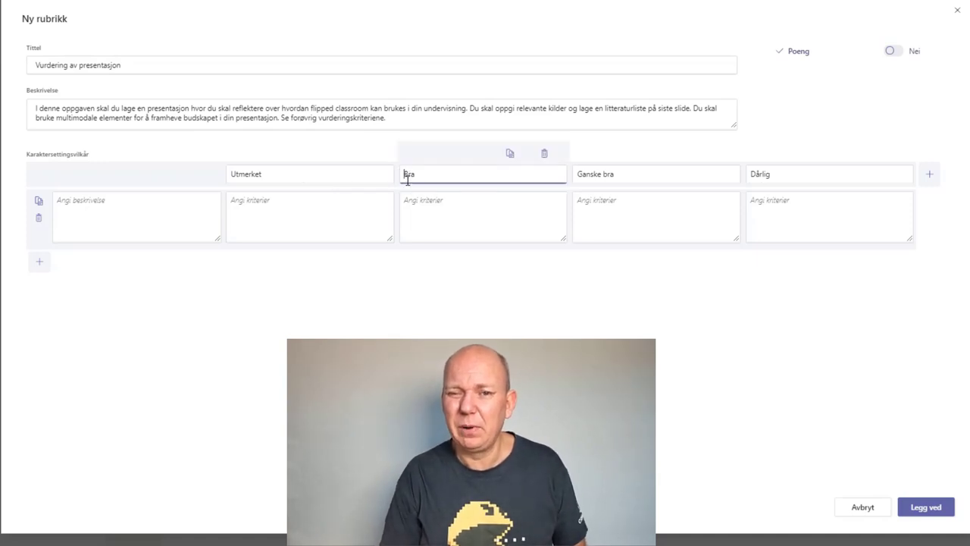
text(Veldig)
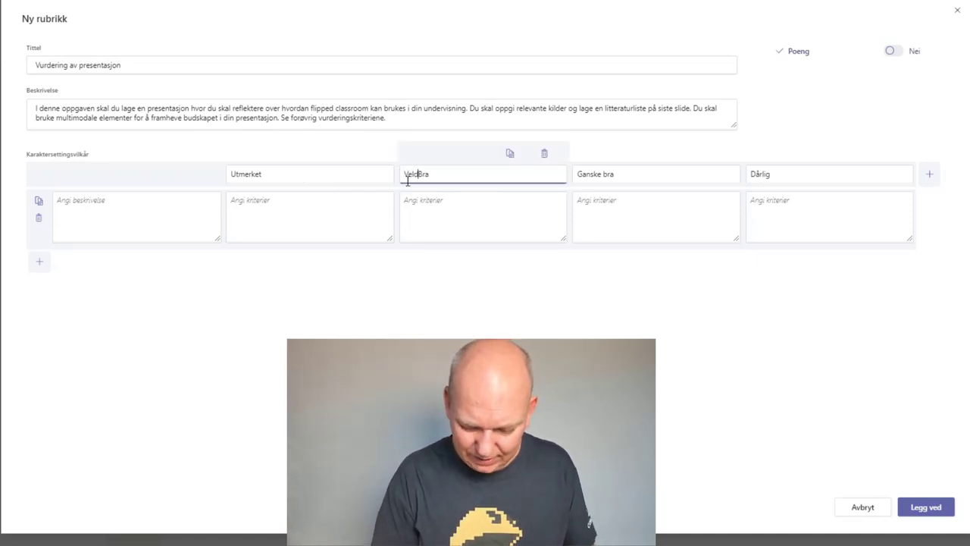
key(Delete)
text(b)
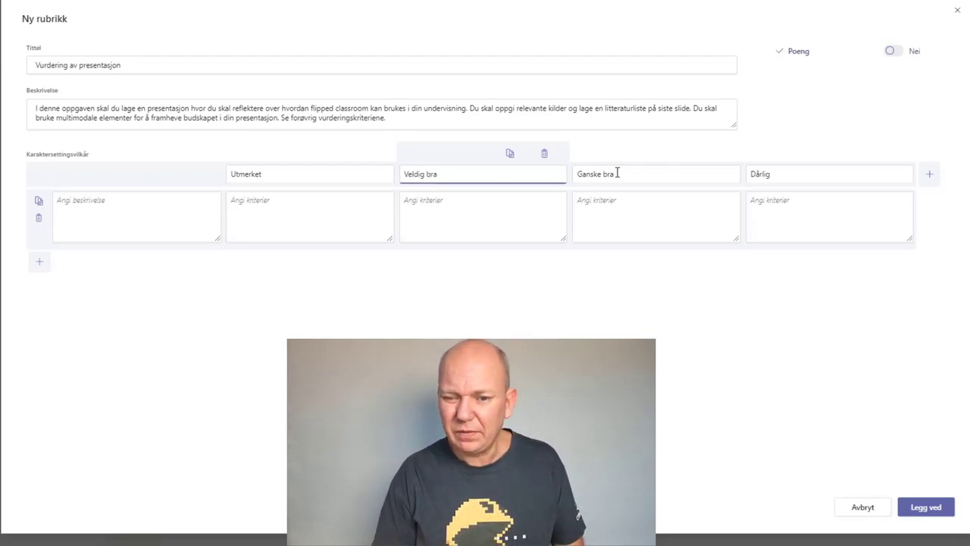
drag(619, 172, 573, 172)
text(Bra)
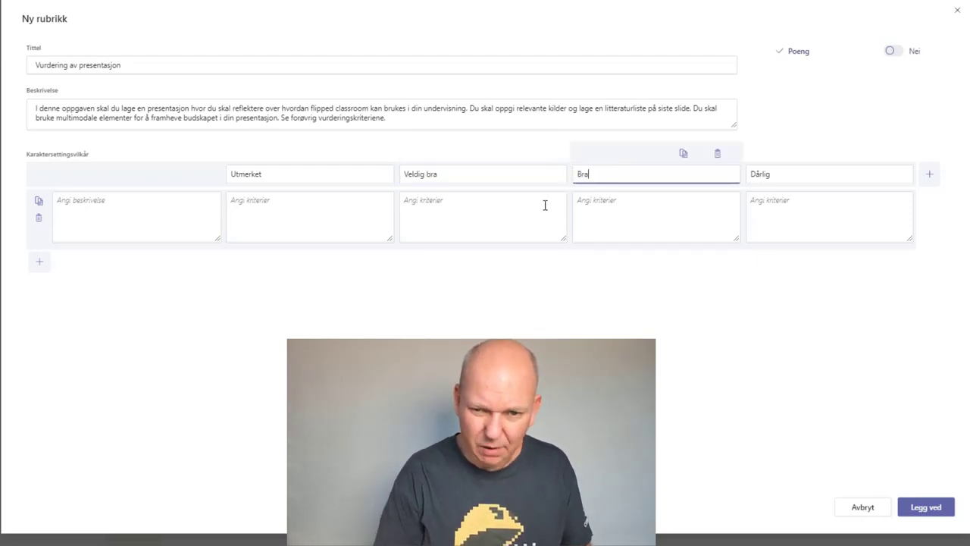
- Rename the rubric's fourth level "Rom for forbedringer"
click(809, 178)
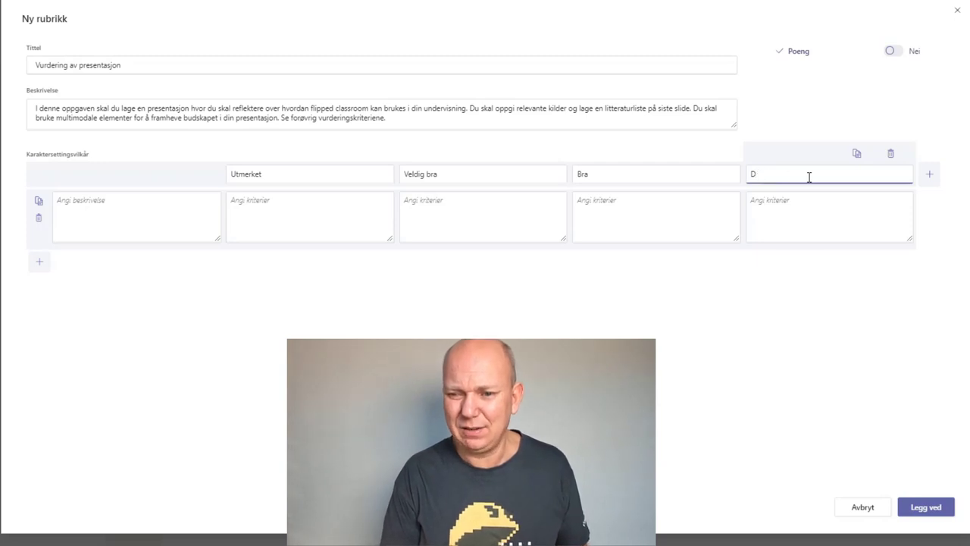
key(BackSpace)
text(Rom f)
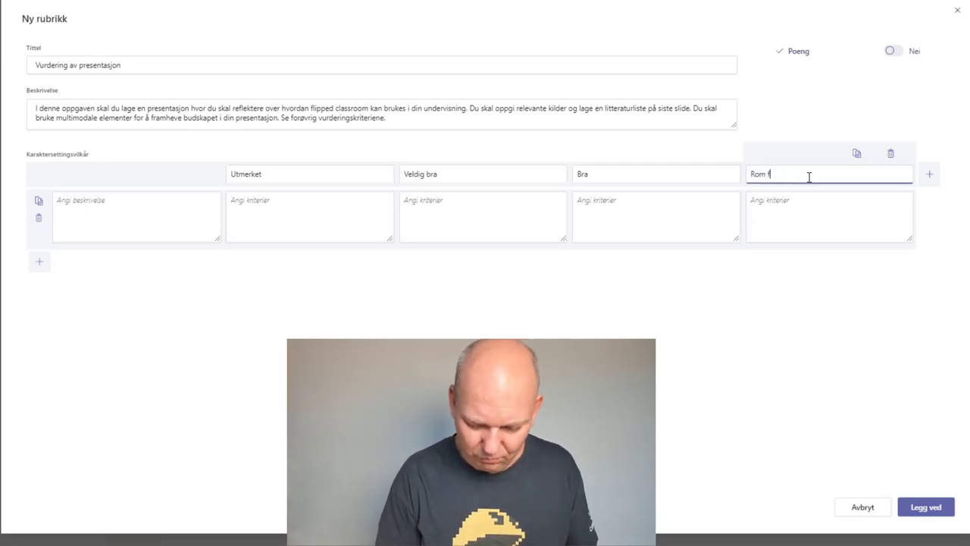
text(or forbe)
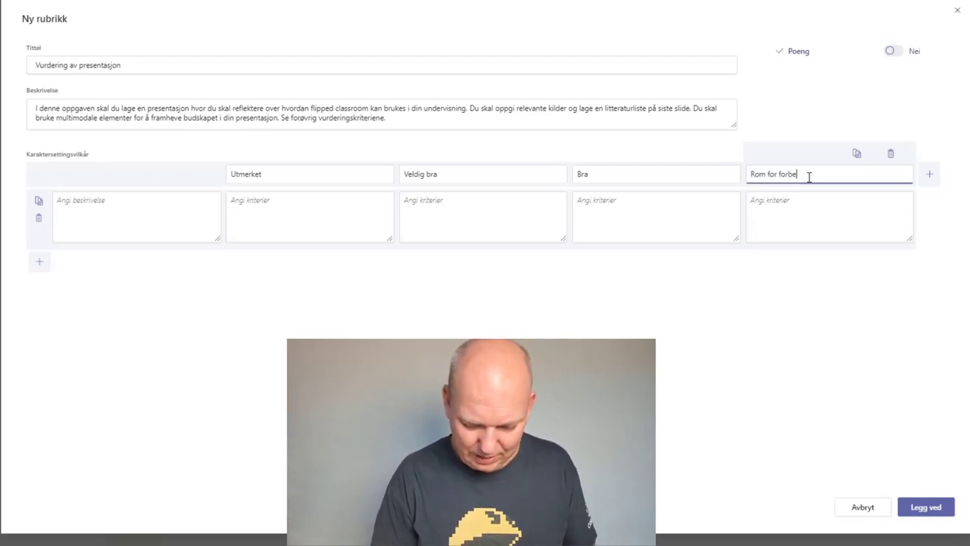
text(dringer)
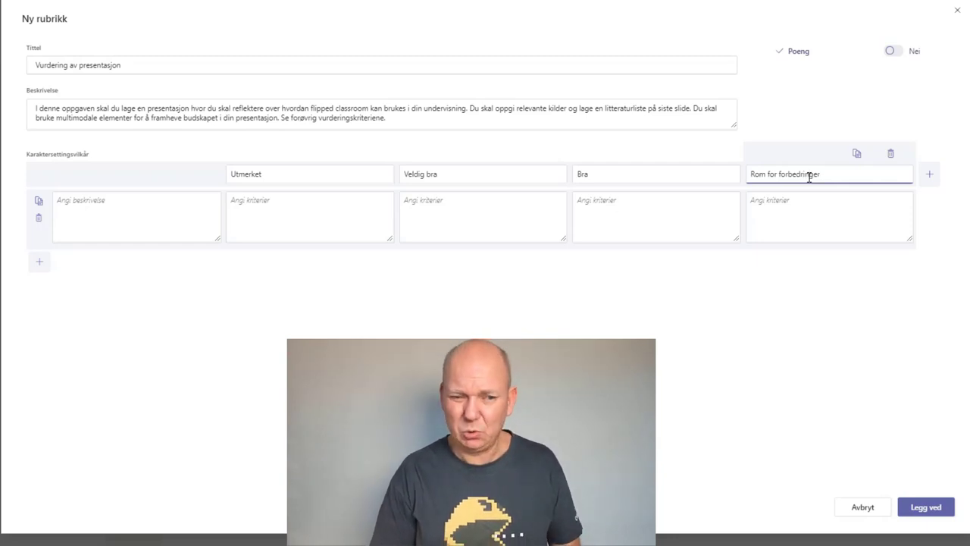
- Fill in the four level descriptions for the criteria "Kildehenvisninger" and "Bruk av bilder i presentasjonen", and enable points in the rubric
click(191, 218)
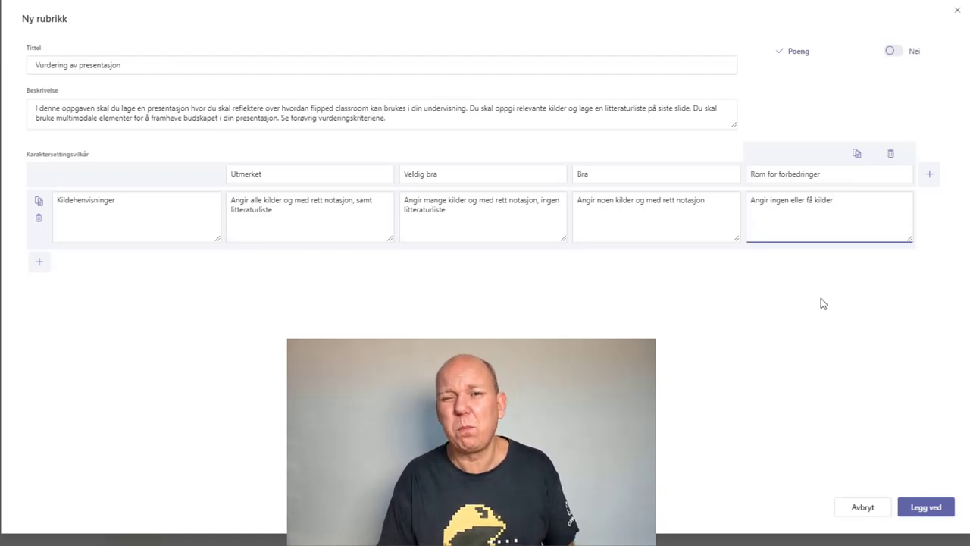
click(892, 52)
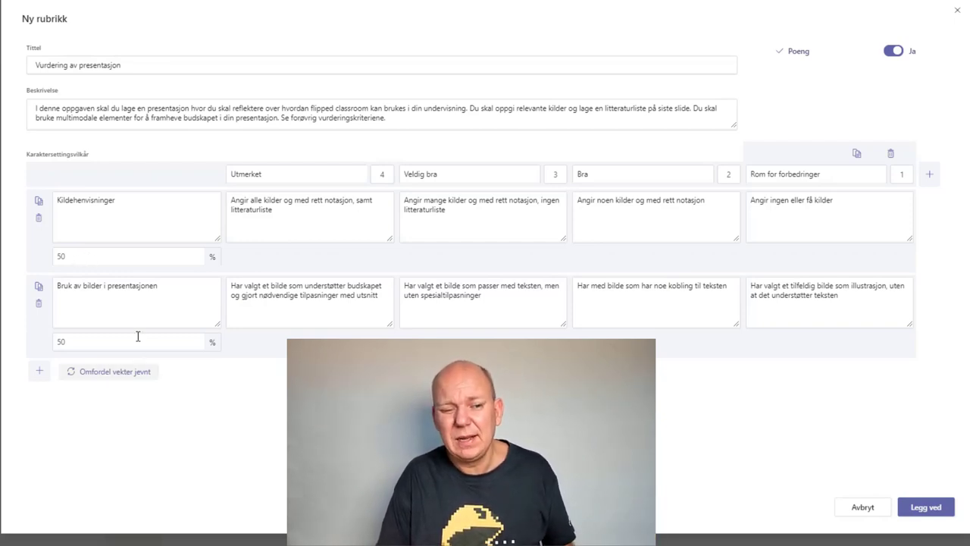
- Weight "Kildehenvisninger" at 60 % and "Bruk av bilder i presentasjonen" at 40 %, and attach the rubric to the assignment
click(133, 258)
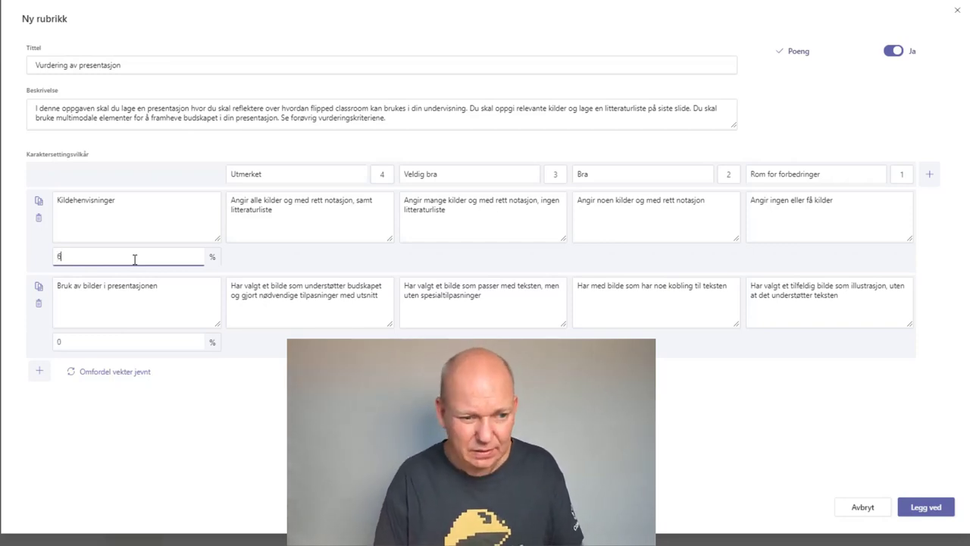
text(60)
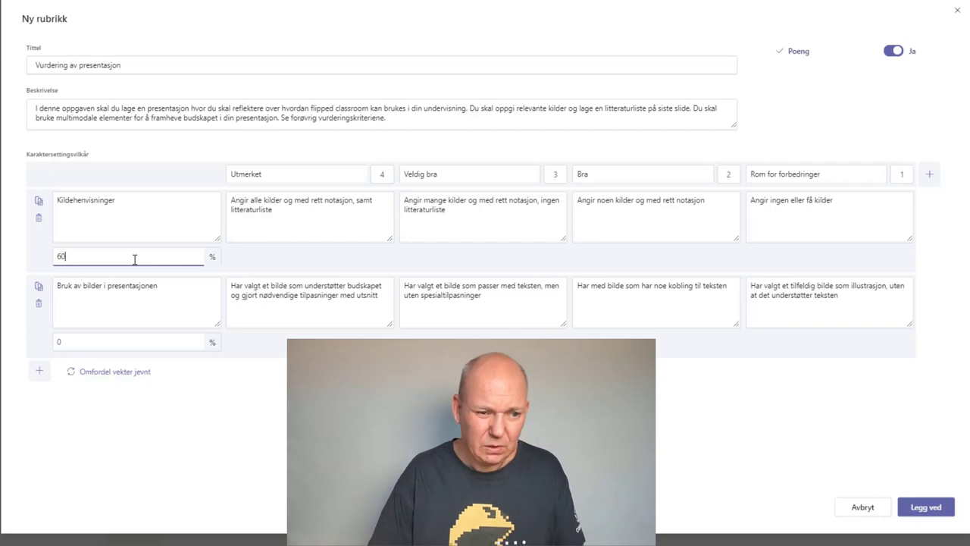
click(124, 347)
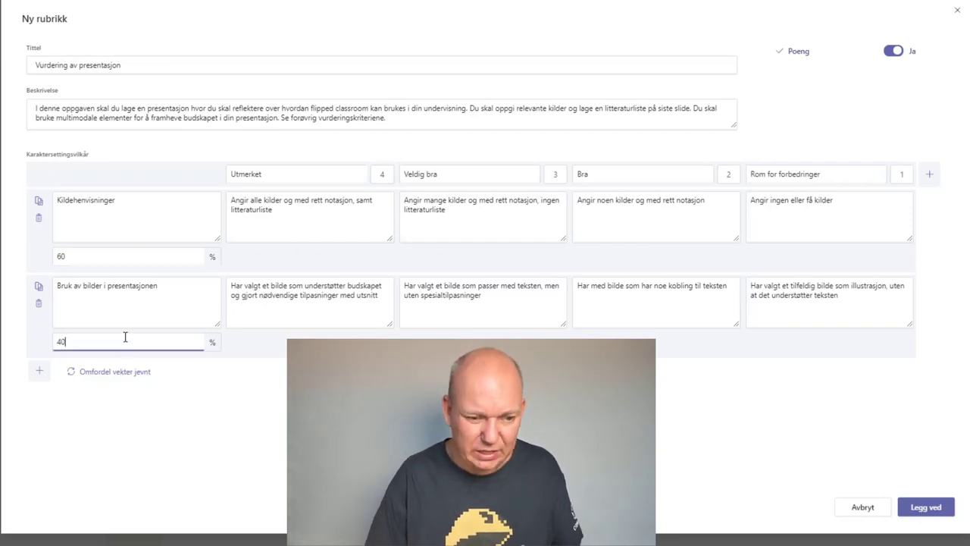
key(Tab)
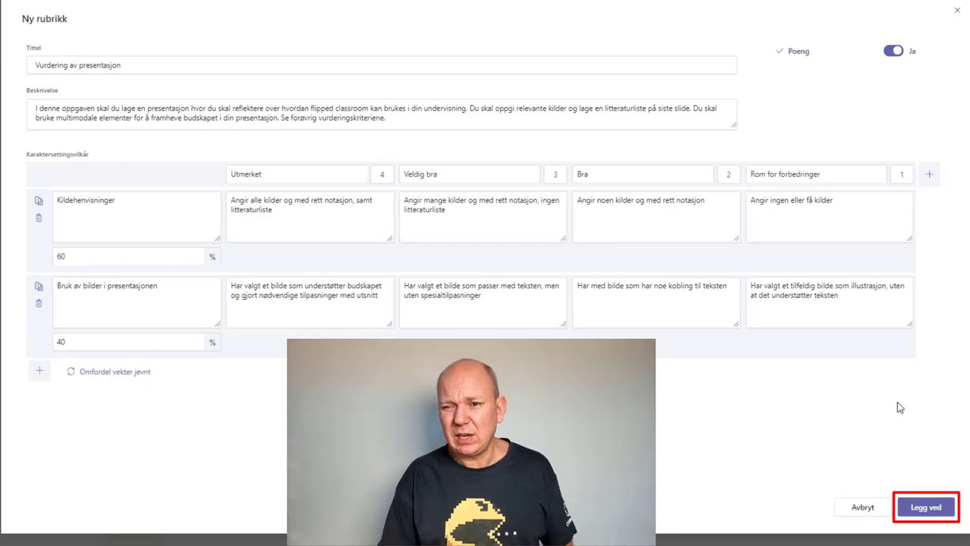
click(936, 510)
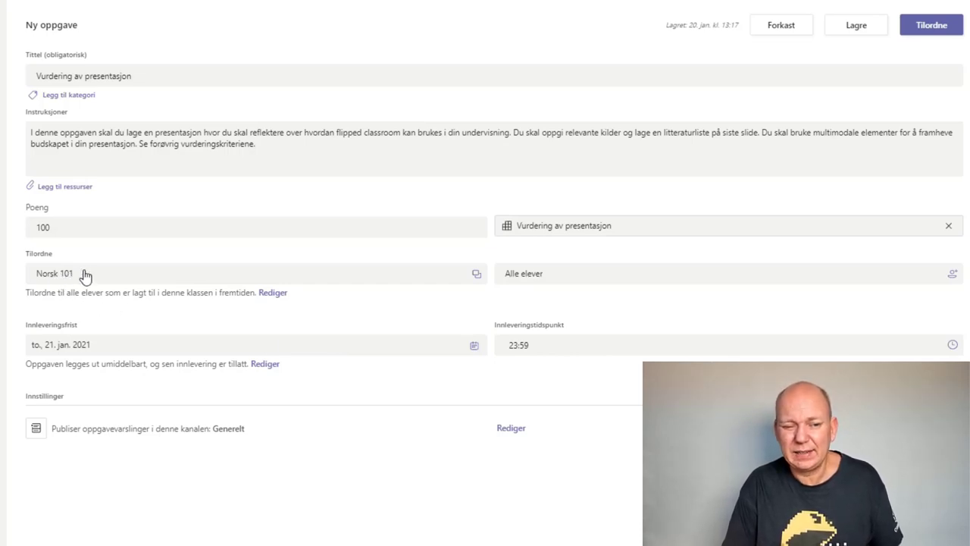
- Look through the classes and students the assignment can be given to, without changing the selection
click(478, 275)
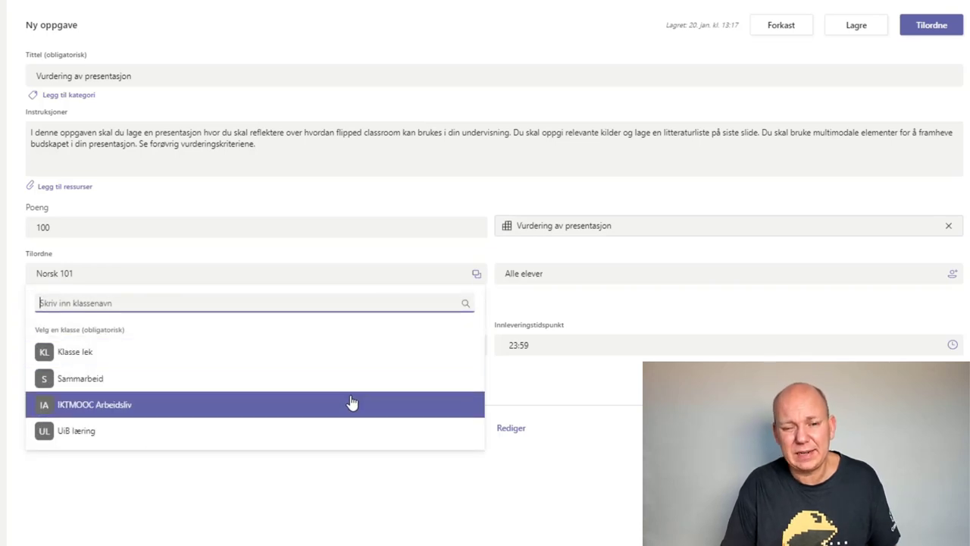
click(377, 257)
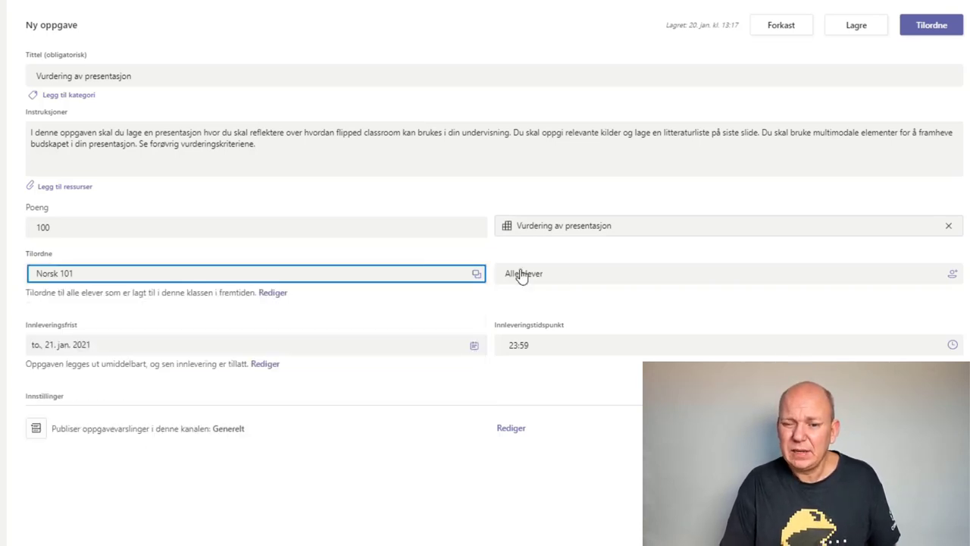
click(687, 280)
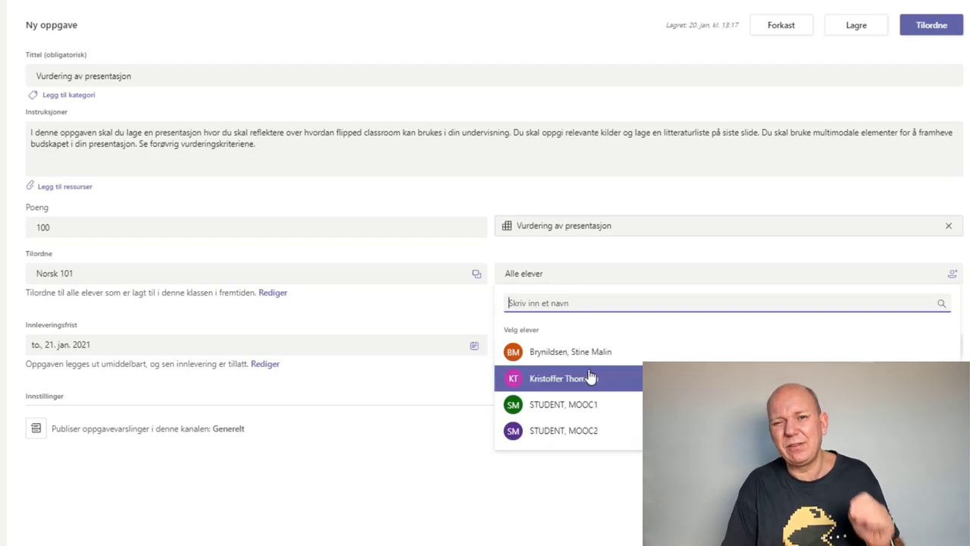
click(625, 278)
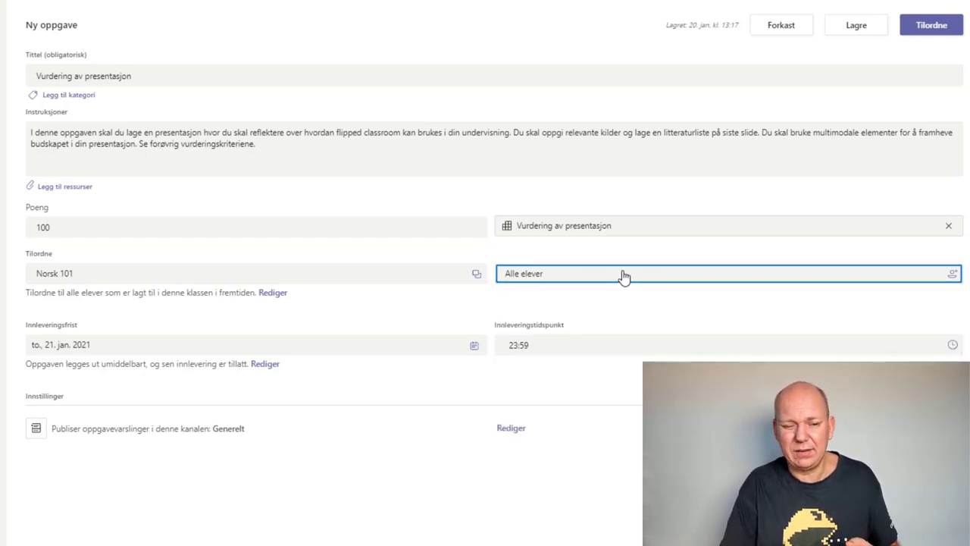
- Set the assignment's deadline to 25 January 2021 at 20:00 and assign it to the class
click(325, 346)
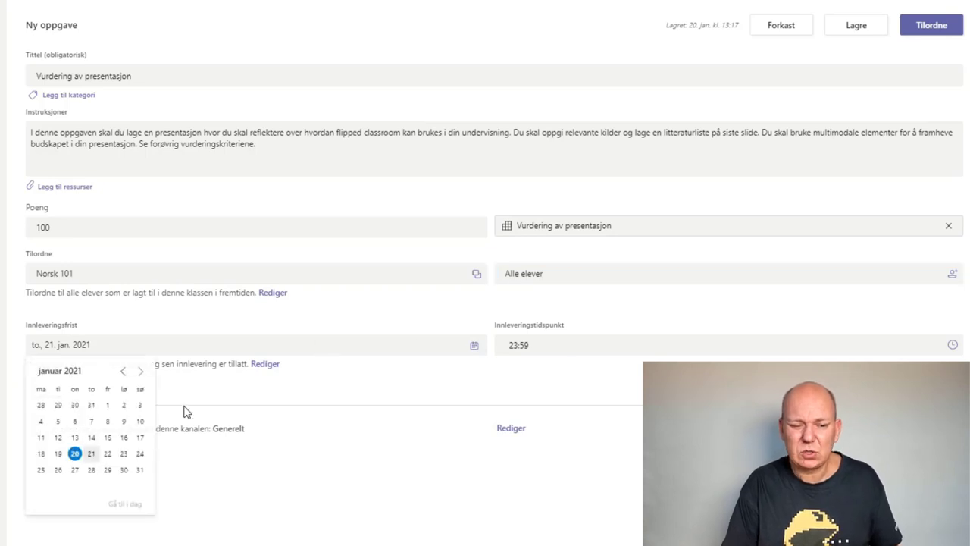
click(42, 471)
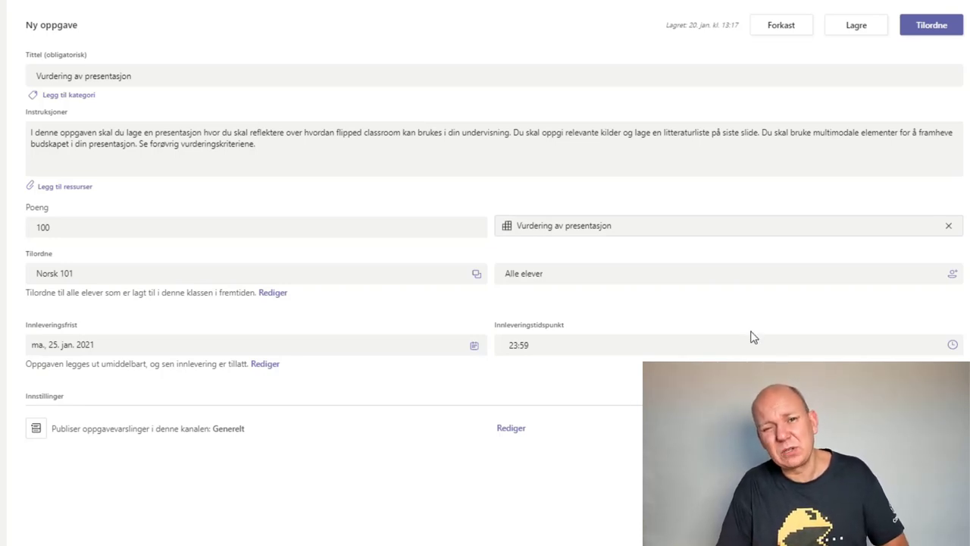
click(874, 347)
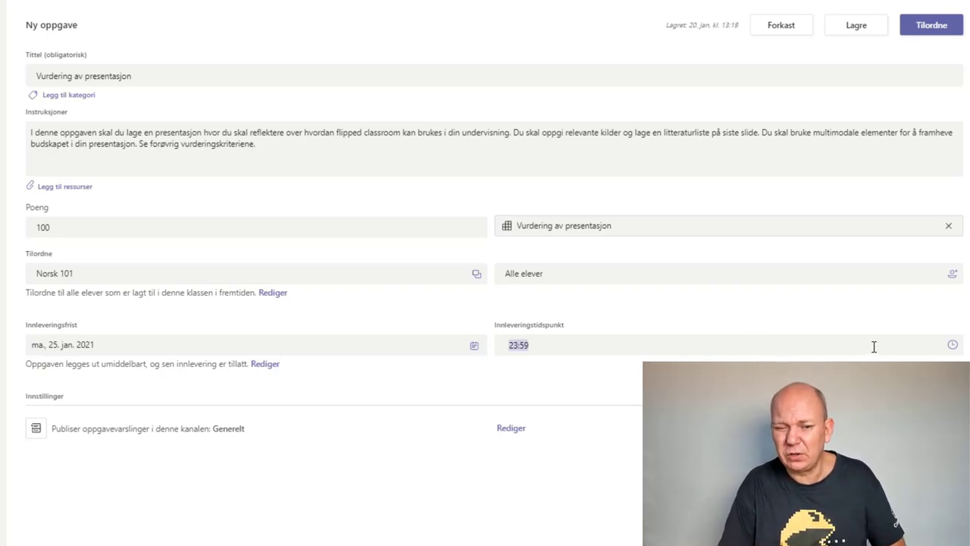
click(952, 345)
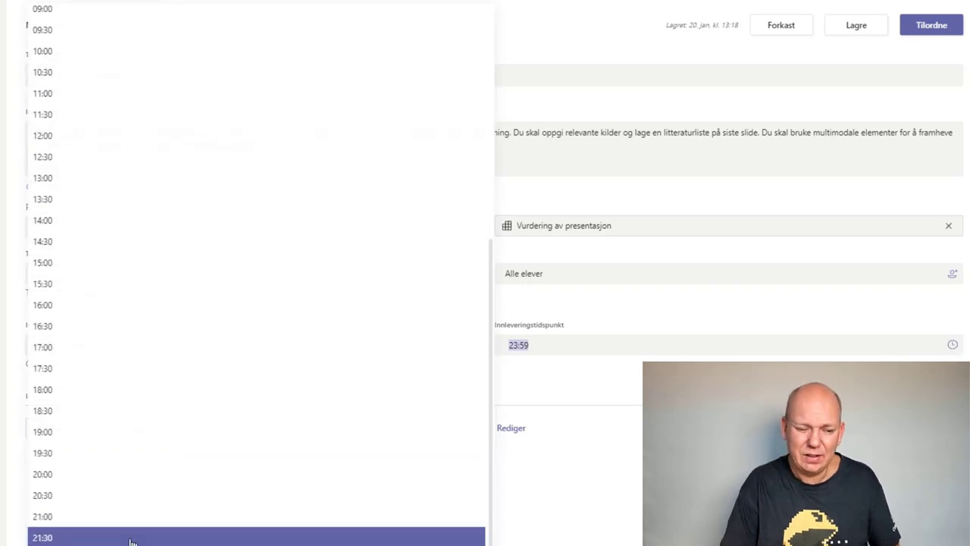
click(112, 478)
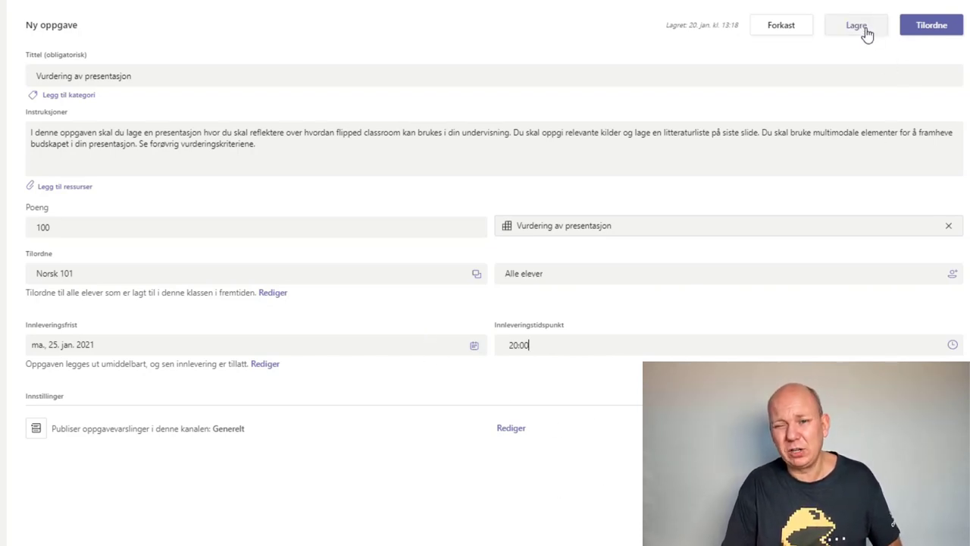
click(936, 27)
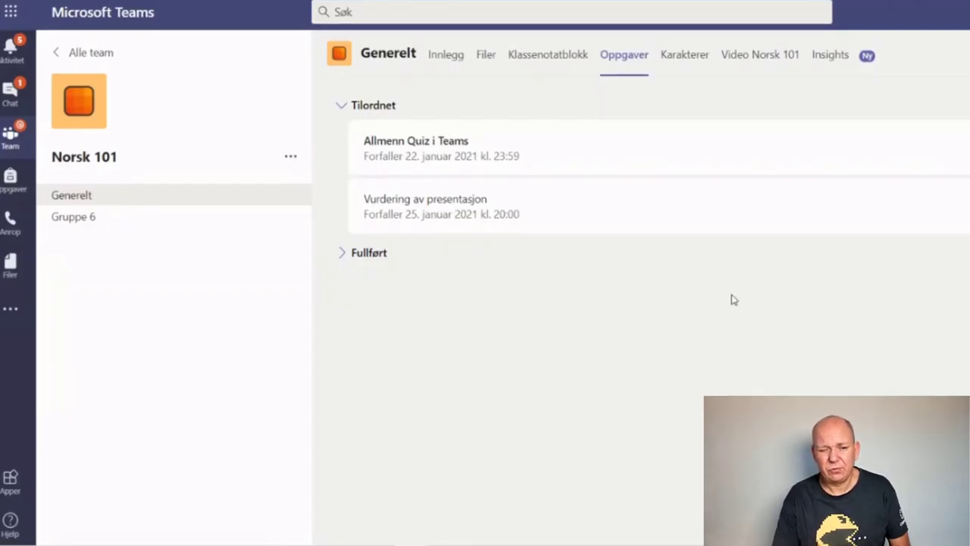
- Open the "Vurdering av presentasjon" assignment in the student's view and examine its rubric criteria
click(472, 206)
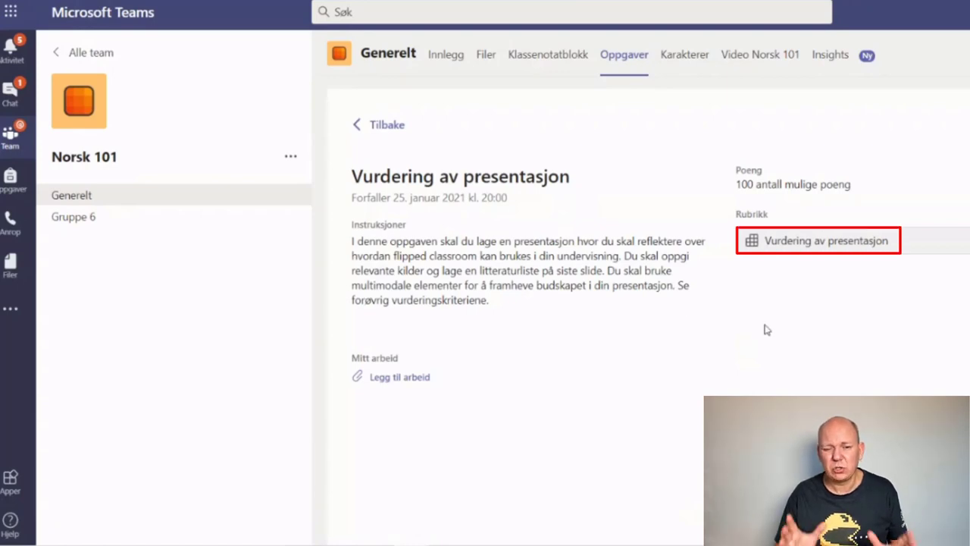
click(842, 251)
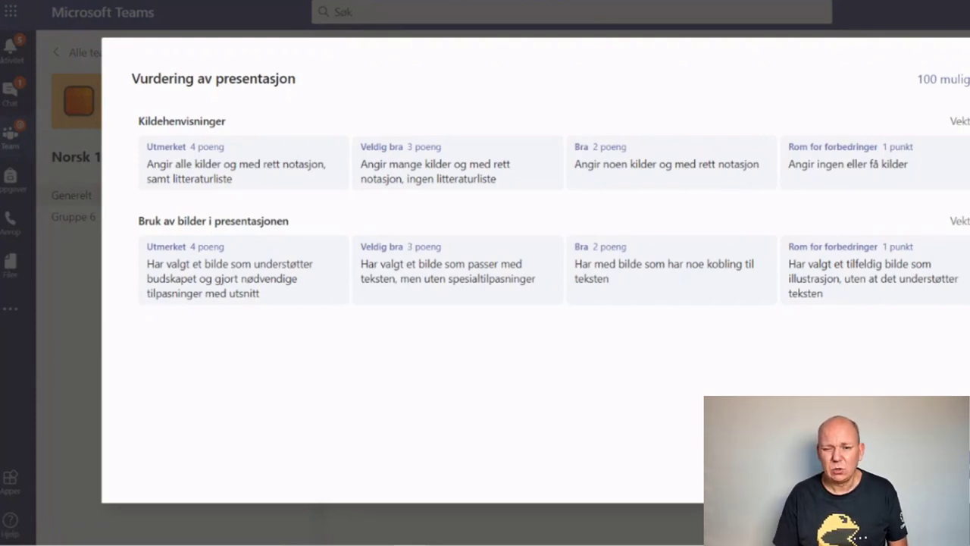
key(Escape)
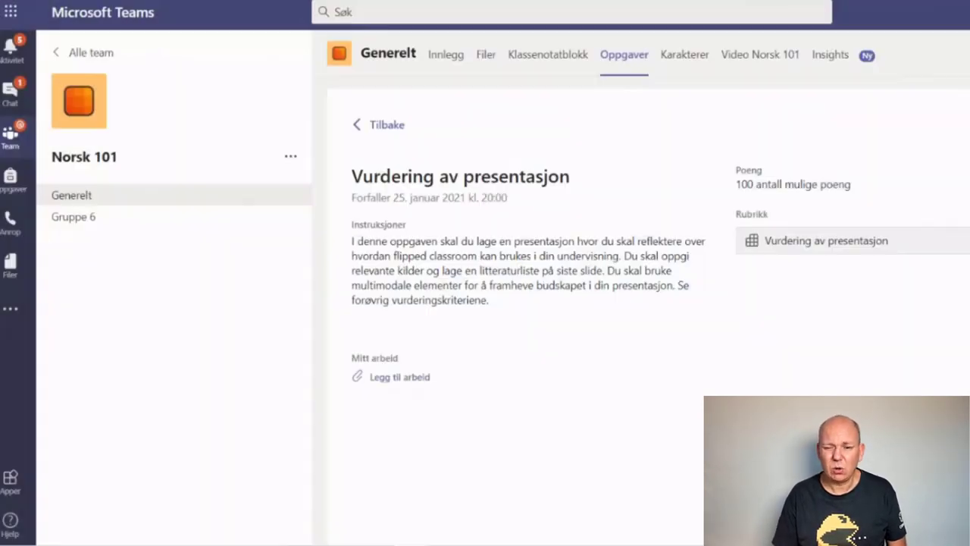
- Attach the file "Samarbeid i team.pptm" as the student's work and turn in the assignment
click(423, 378)
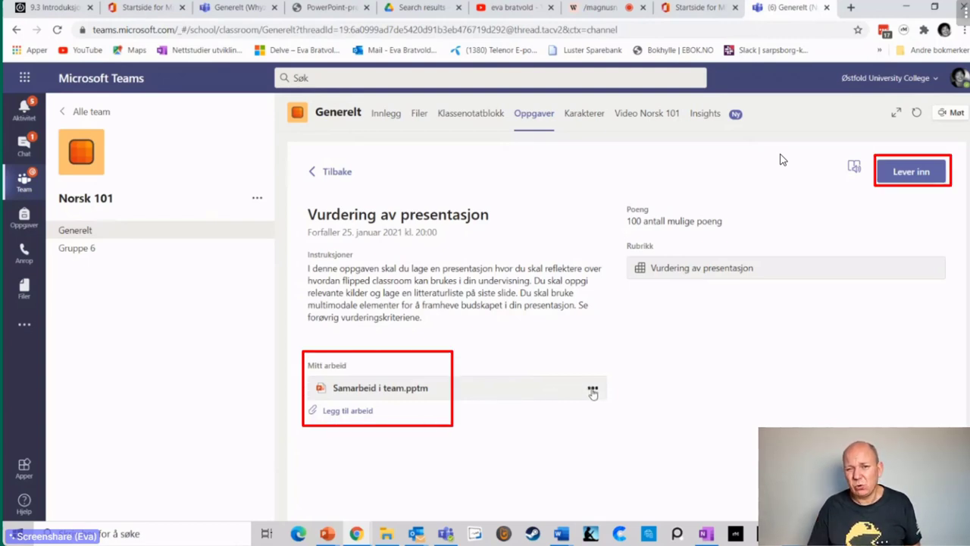
click(922, 175)
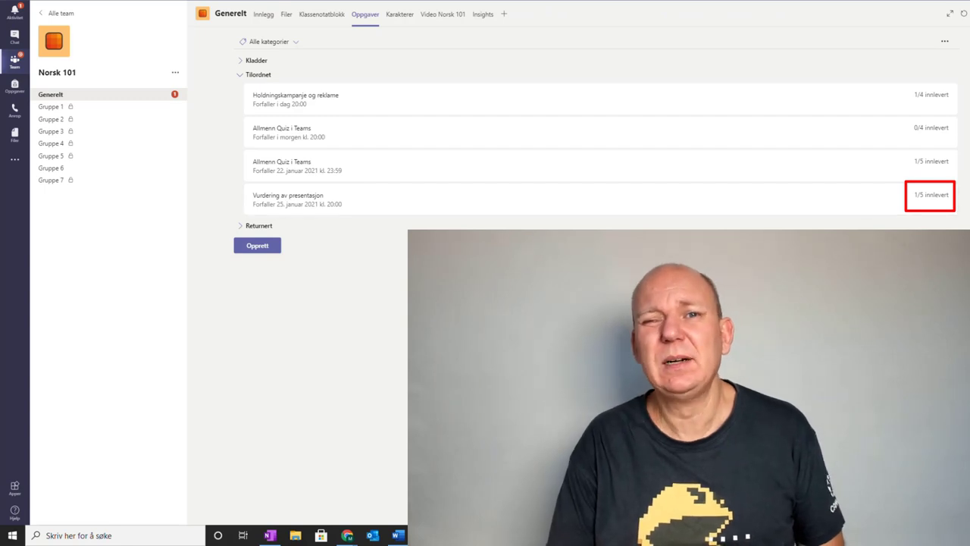
- Open the turned-in student submission for "Vurdering av presentasjon" and open its presentation in the PowerPoint desktop app
click(560, 203)
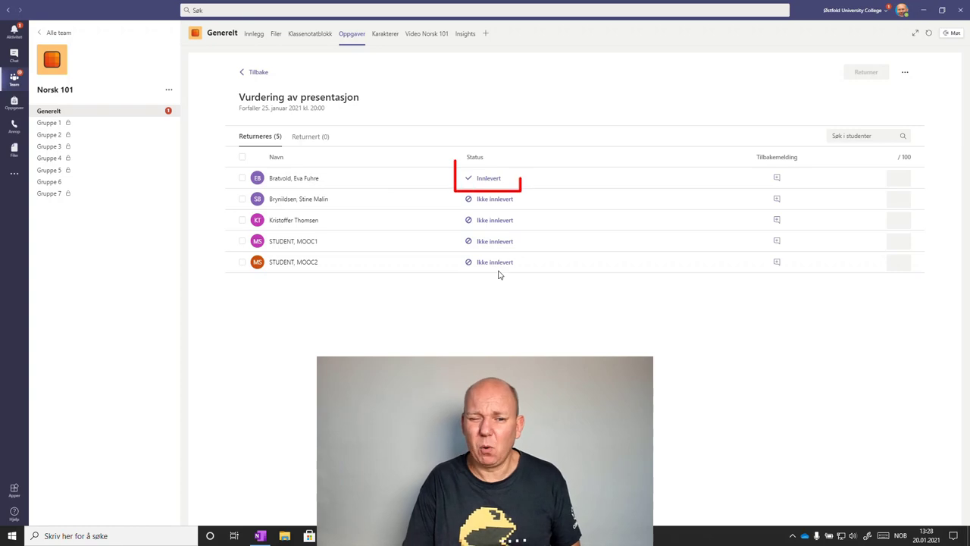
click(488, 181)
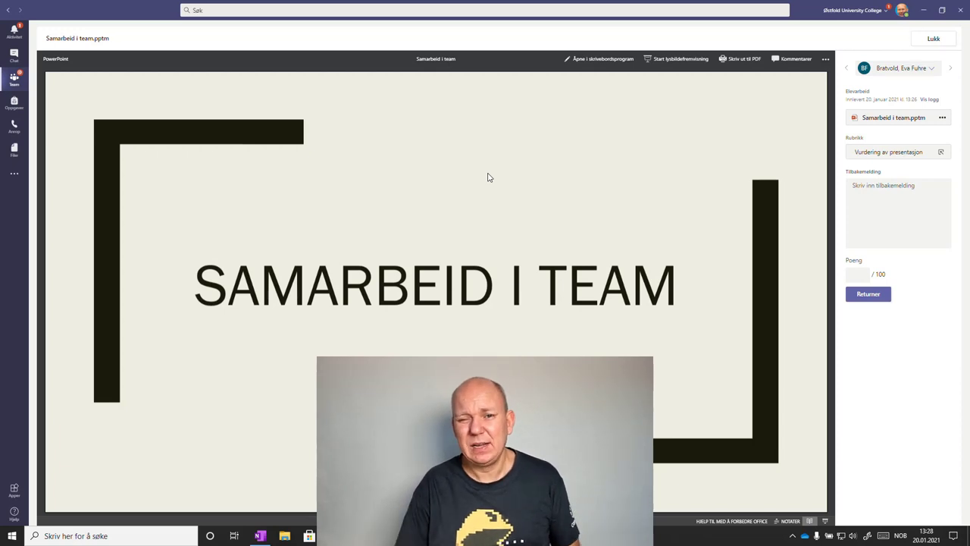
click(612, 58)
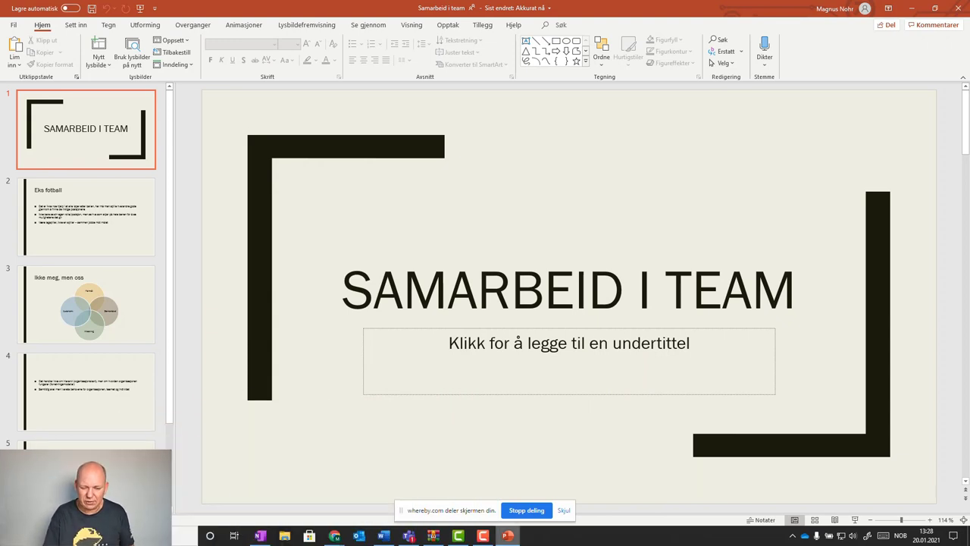
- Show the notes area below the title slide and add the note "Fkdåpkfs dkfspod kpo"
click(762, 519)
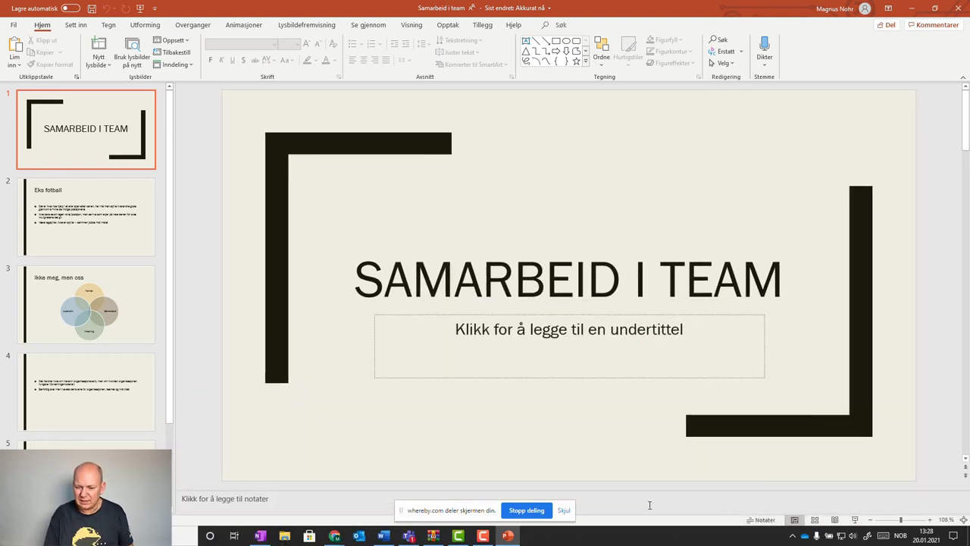
click(384, 498)
text(Fkdåpkfs dkfspod kpo)
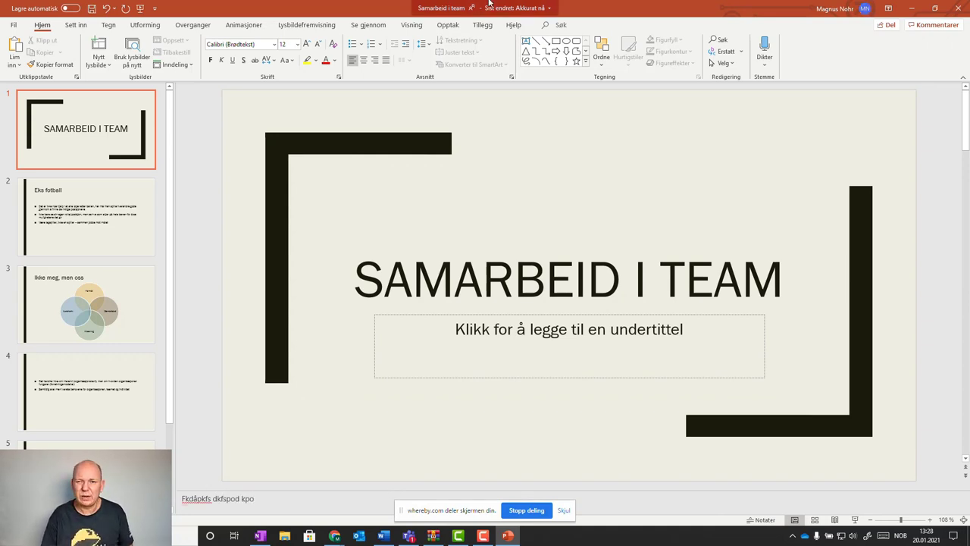
- Draw a freehand red pen loop around the first letter of the title "Samarbeid i team" on the title slide
click(109, 25)
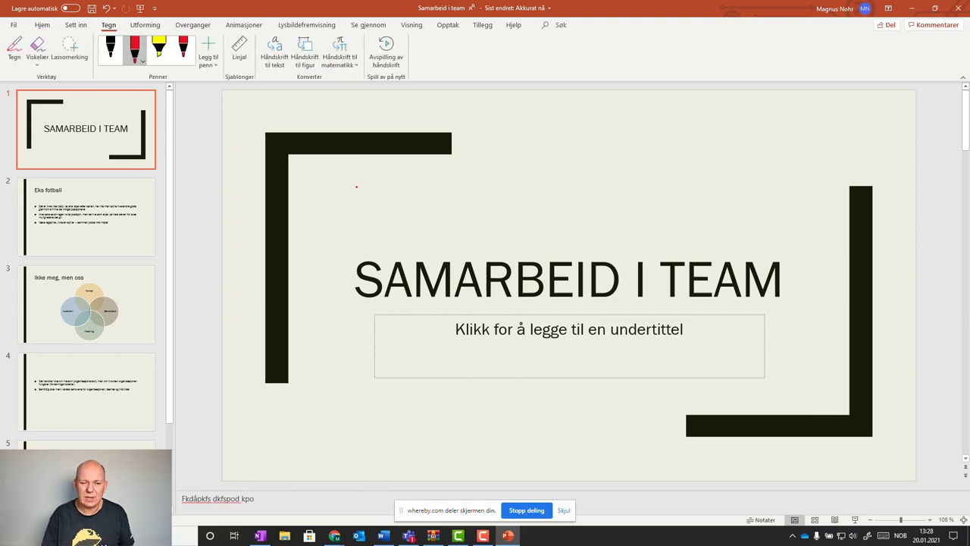
mouse_move(320, 189)
mouse_down()
mouse_move(362, 324)
mouse_move(350, 196)
mouse_move(322, 191)
mouse_up()
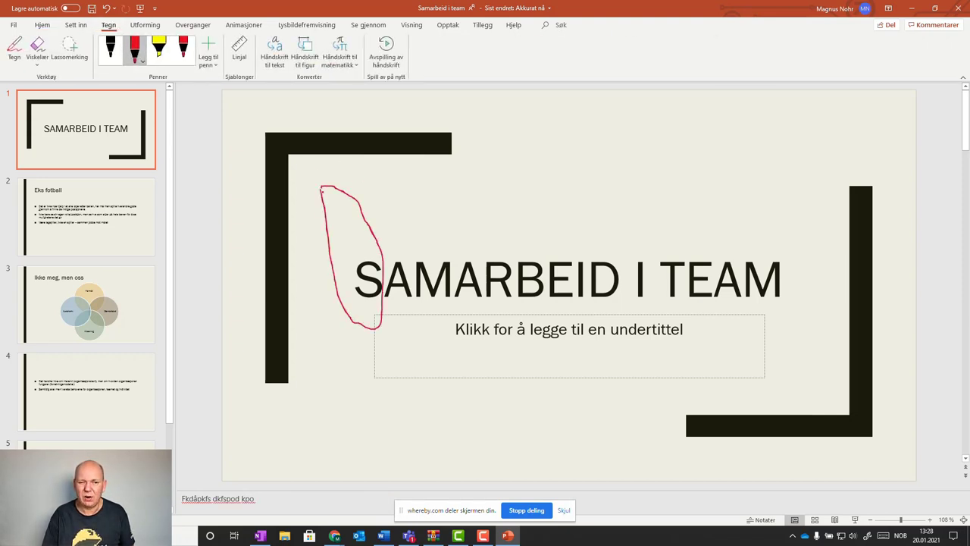